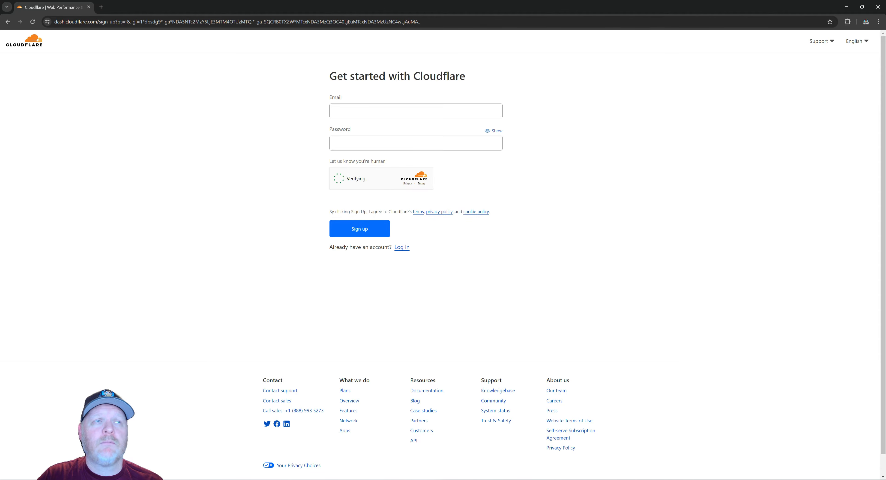
click(413, 111)
click(402, 149)
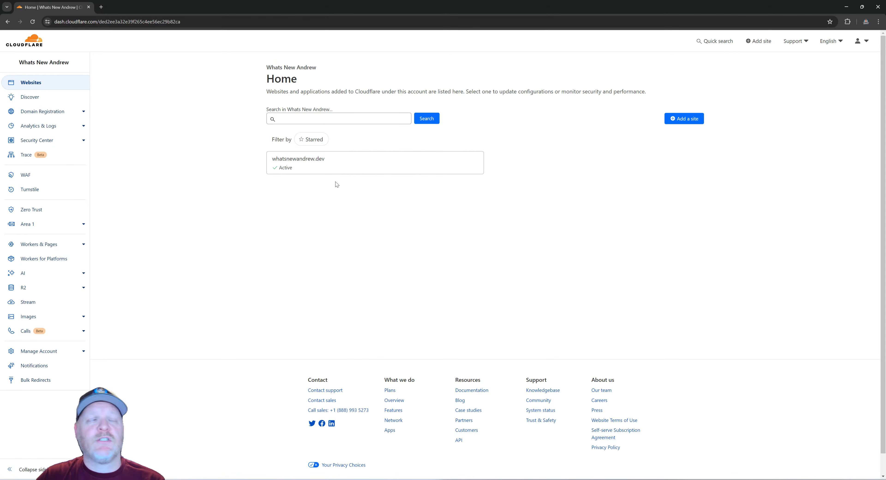
Step: Look at the domain registration pages for registering a new domain and transferring an existing one
click(48, 112)
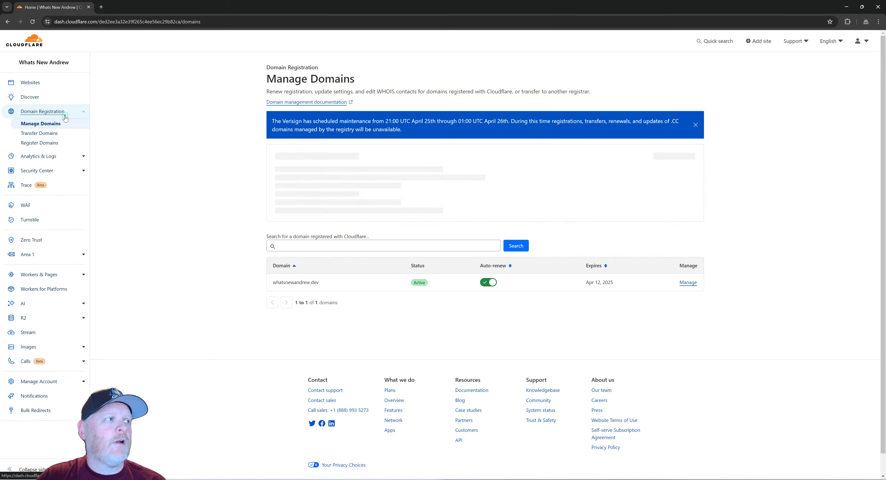
click(47, 143)
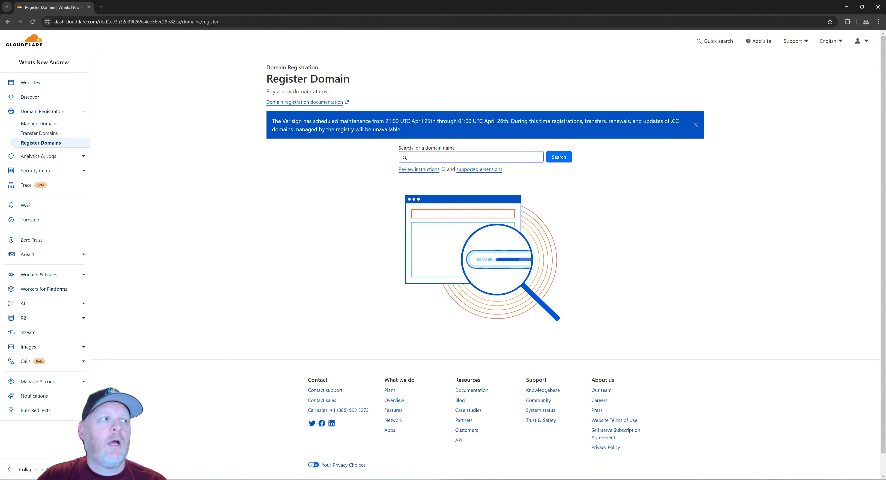
click(51, 134)
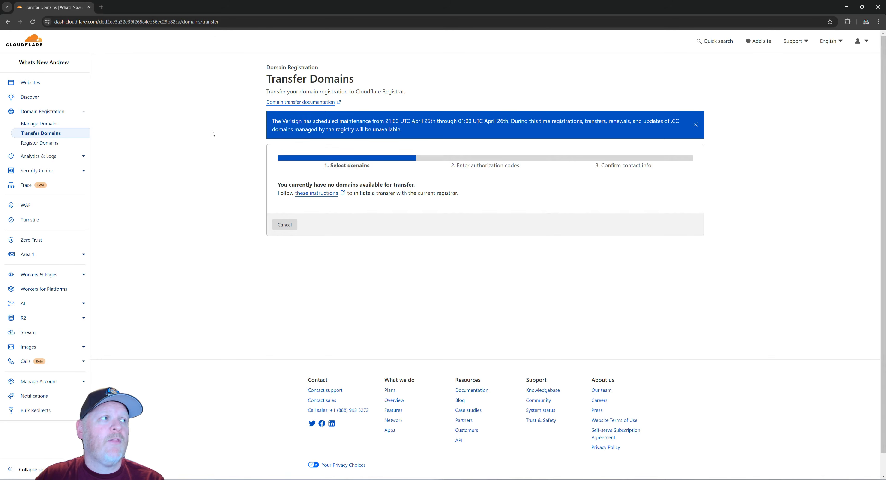
Step: Add the existing domain whatsnewandrew.com as a new site and confirm the Free plan for it
click(30, 84)
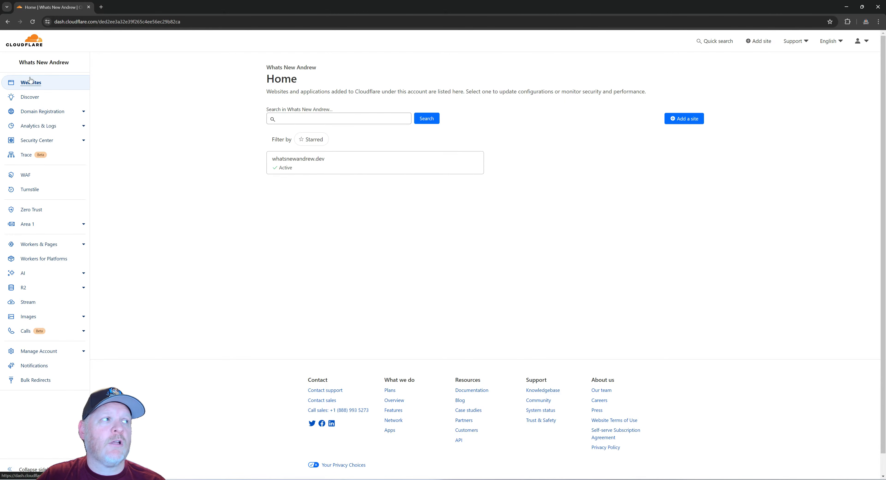
click(690, 119)
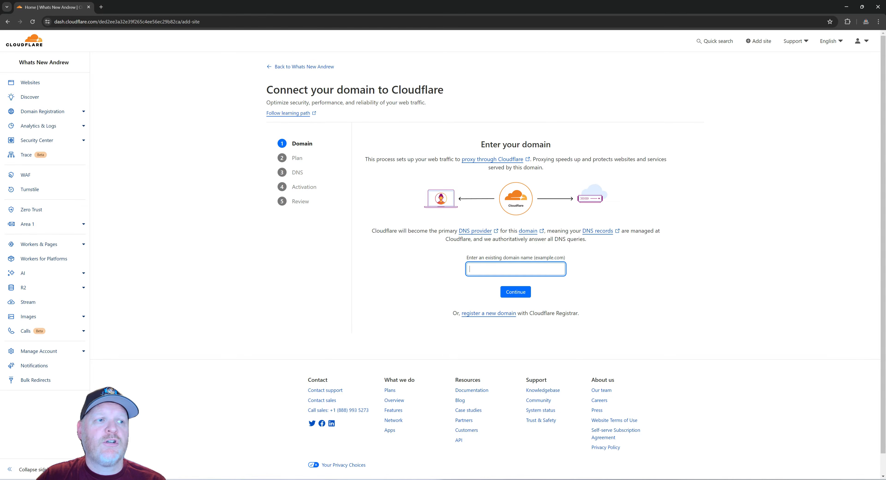
text(whatsnewandr)
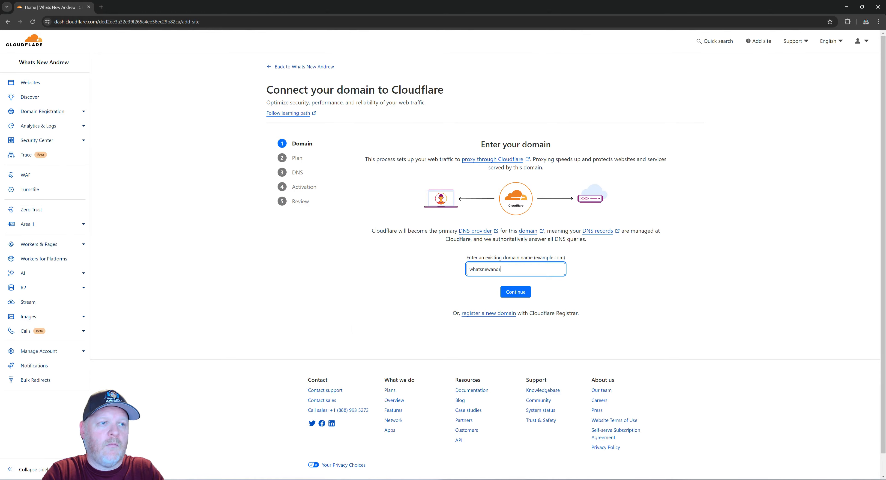
text(ew.com)
click(510, 293)
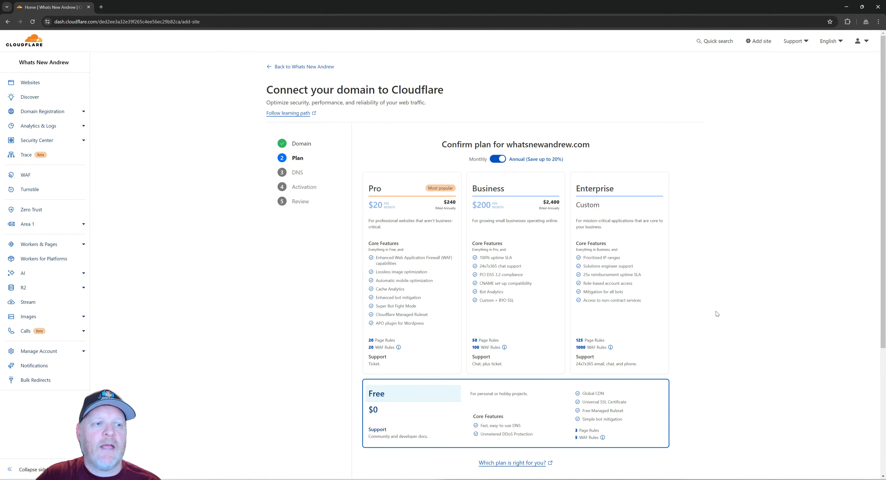
scroll(747, 398, down, 2)
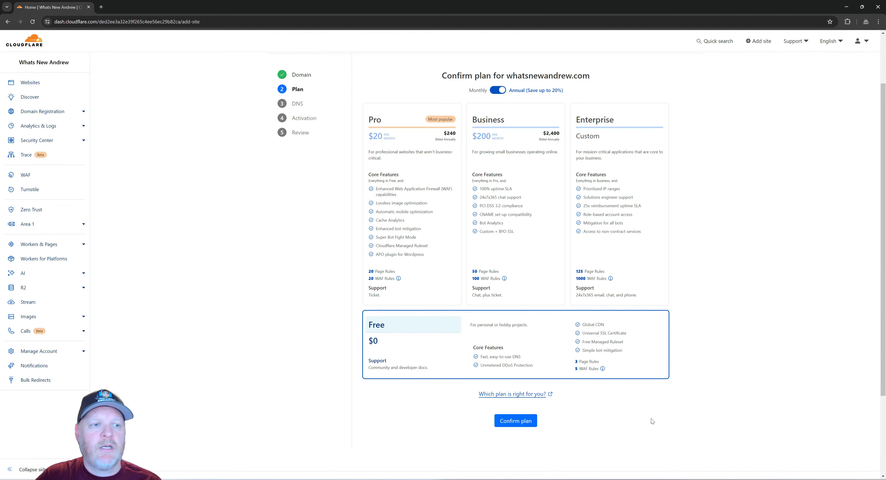
click(521, 425)
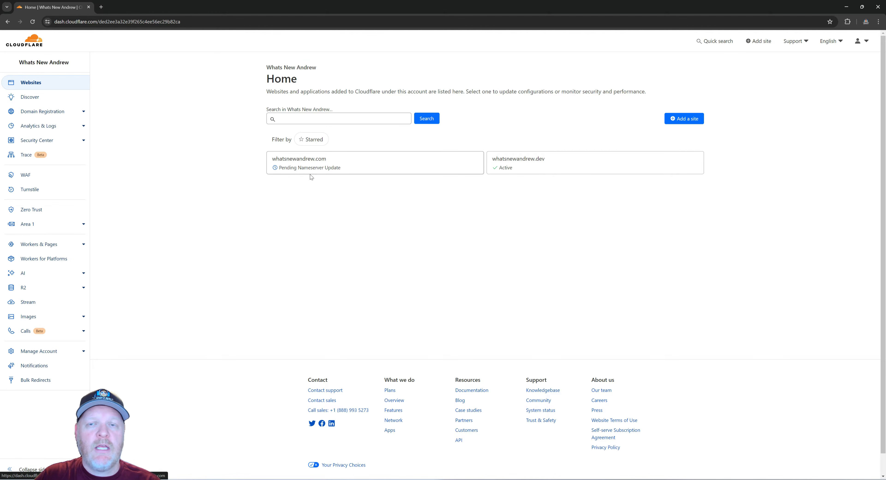
Step: Open the whatsnewandrew.com site overview and examine its two assigned Cloudflare nameservers
click(315, 160)
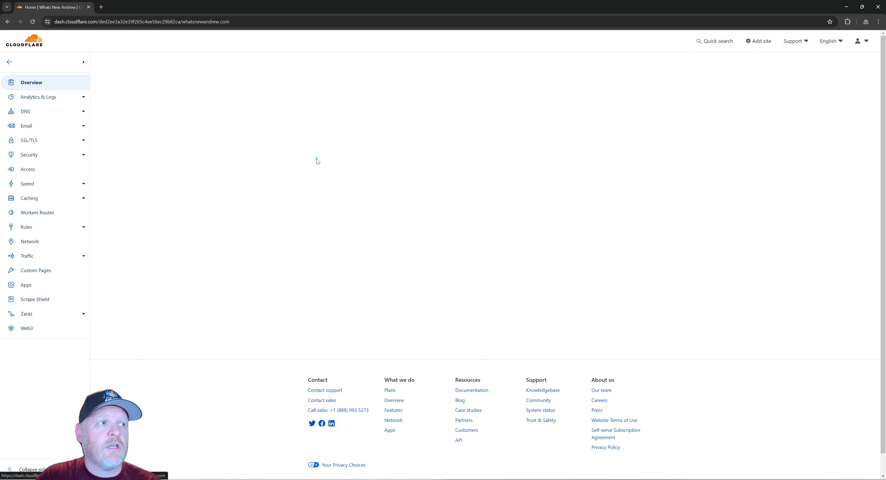
scroll(303, 349, down, 1)
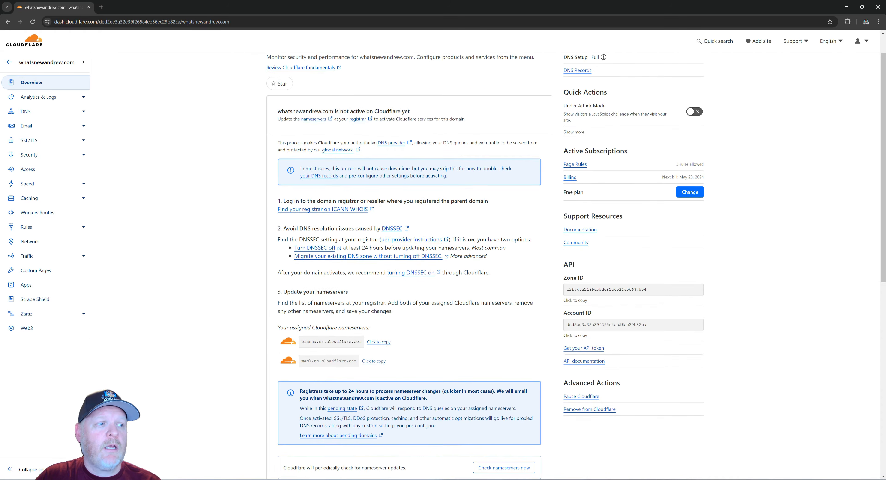
drag(301, 342, 342, 342)
drag(301, 360, 332, 360)
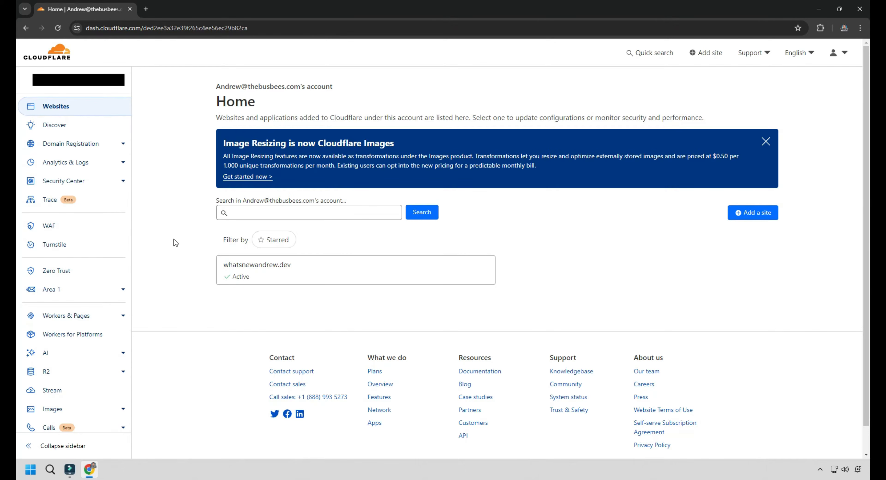
Step: Set up Cloudflare Zero Trust with the team name whatsnewandrew and select the Free plan
click(74, 273)
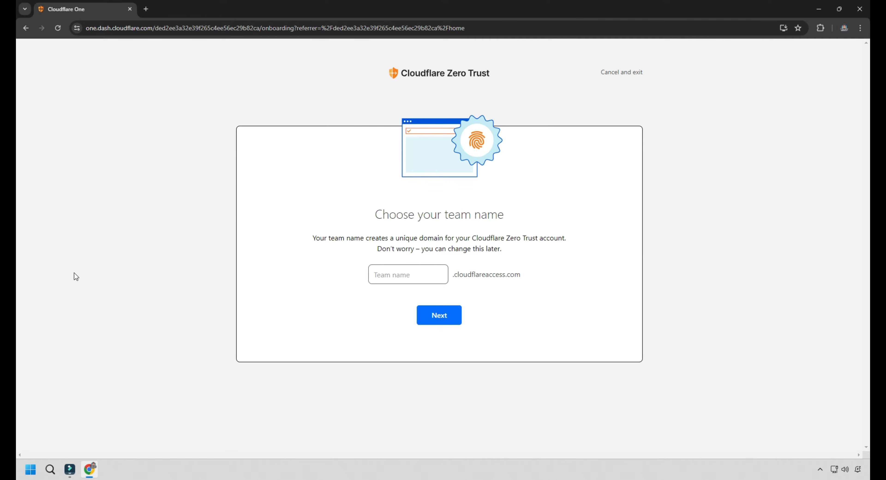
click(373, 279)
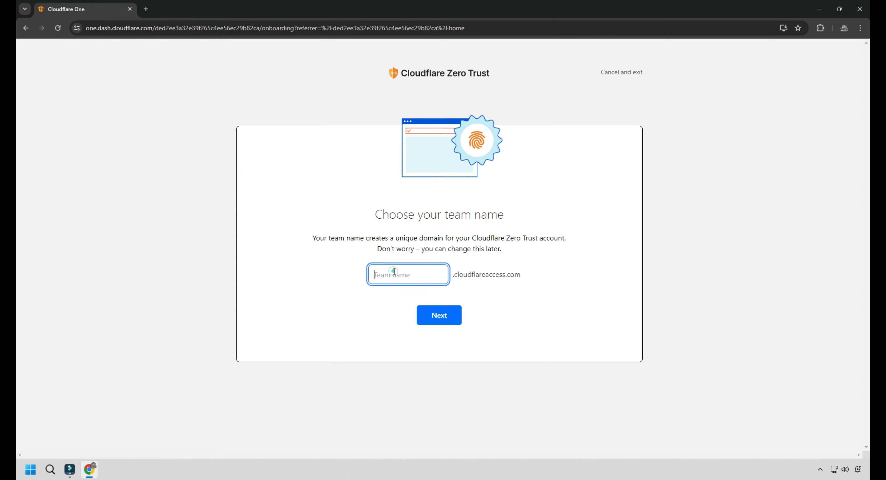
text(wha)
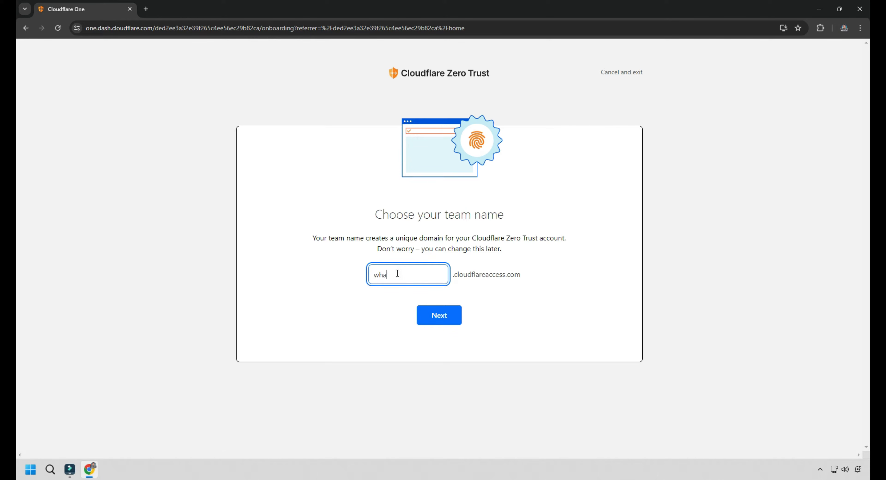
text(tsnewandrew)
click(440, 321)
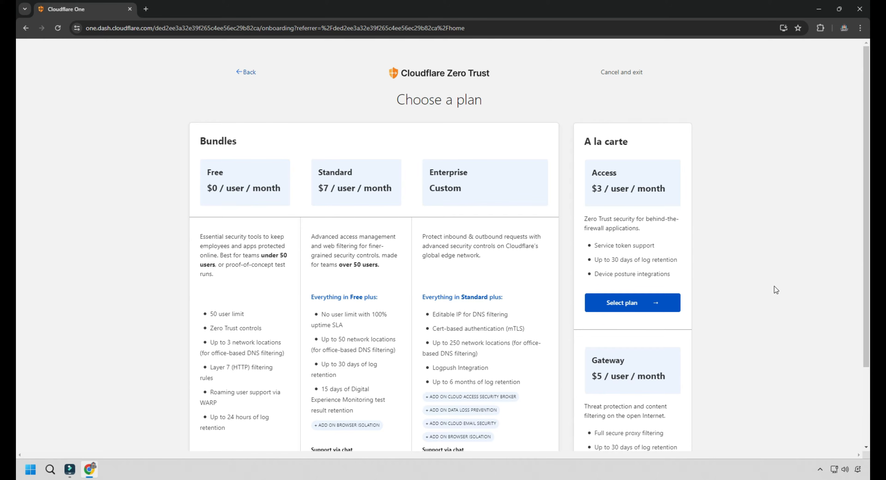
drag(866, 254, 867, 309)
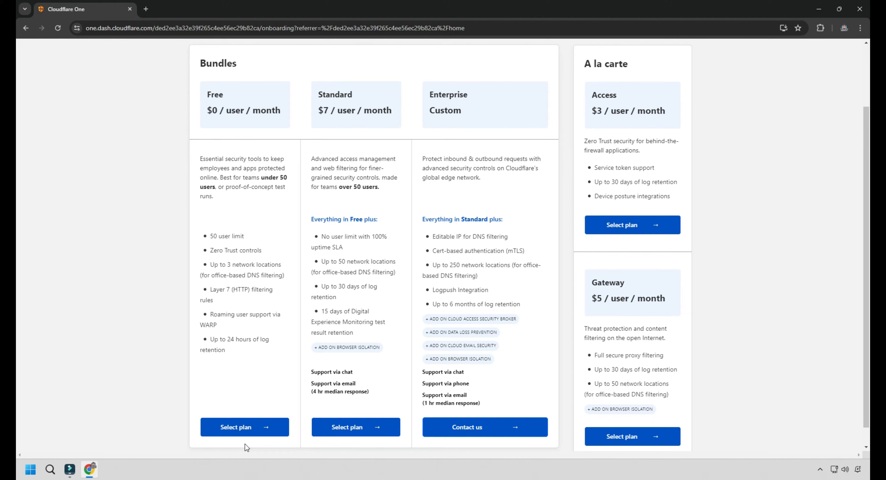
click(247, 429)
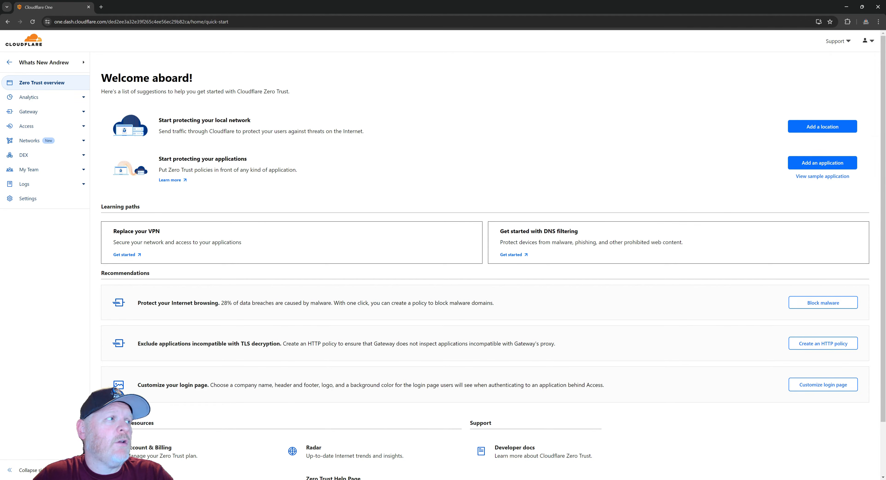
Step: Create a Zero Trust network tunnel with the Cloudflared connector, name it mynewtunnel and save it
click(48, 143)
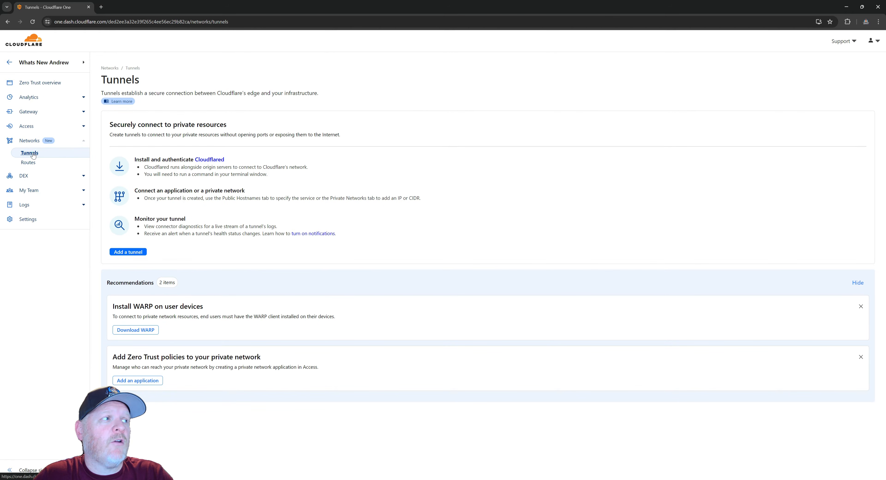
click(123, 253)
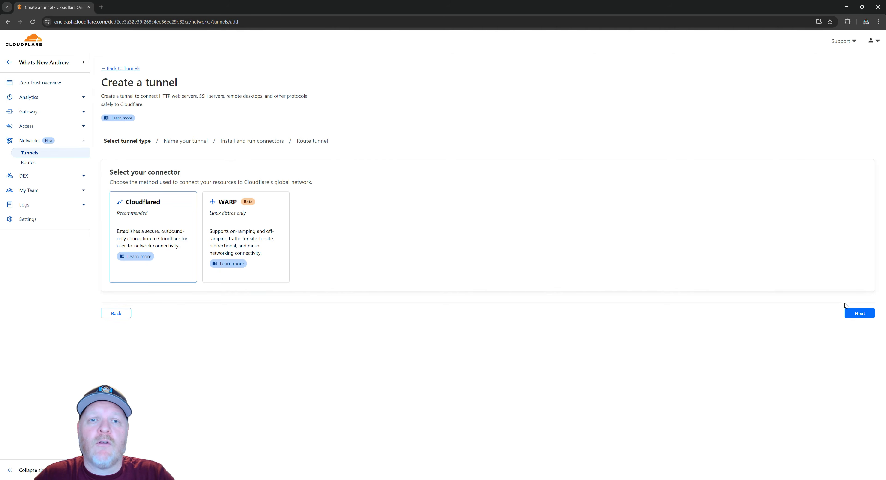
click(854, 315)
click(854, 315)
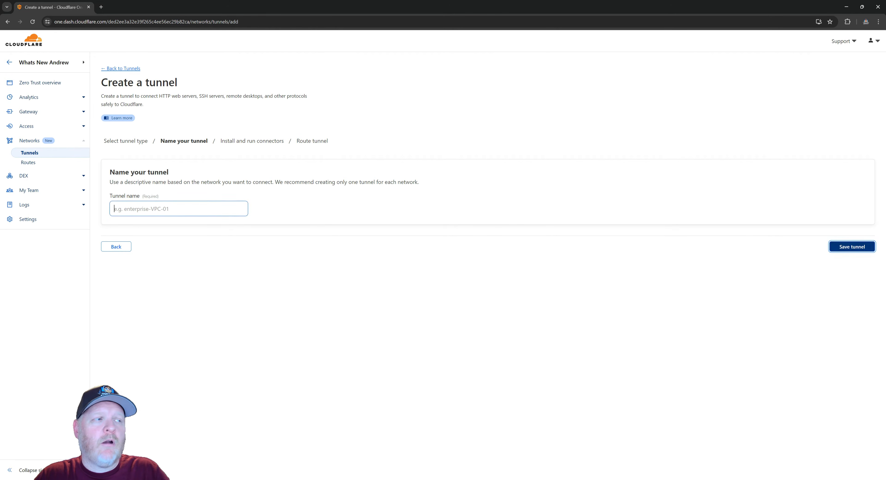
click(214, 209)
text(mynewtunnel)
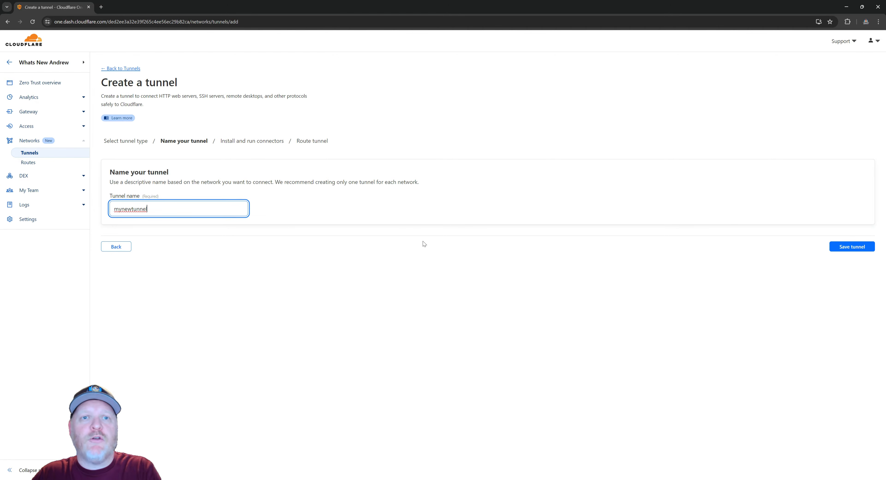
click(853, 247)
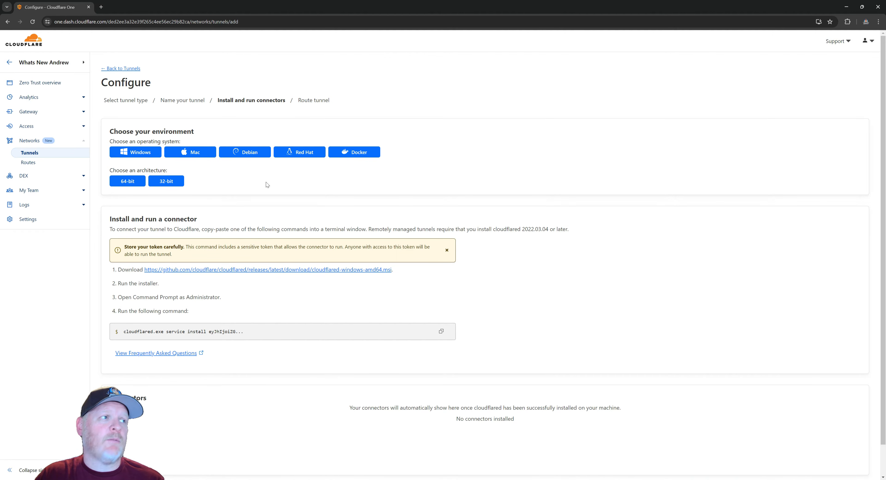
Step: Choose Debian with 64-bit architecture as the environment for the tunnel's connector
click(246, 156)
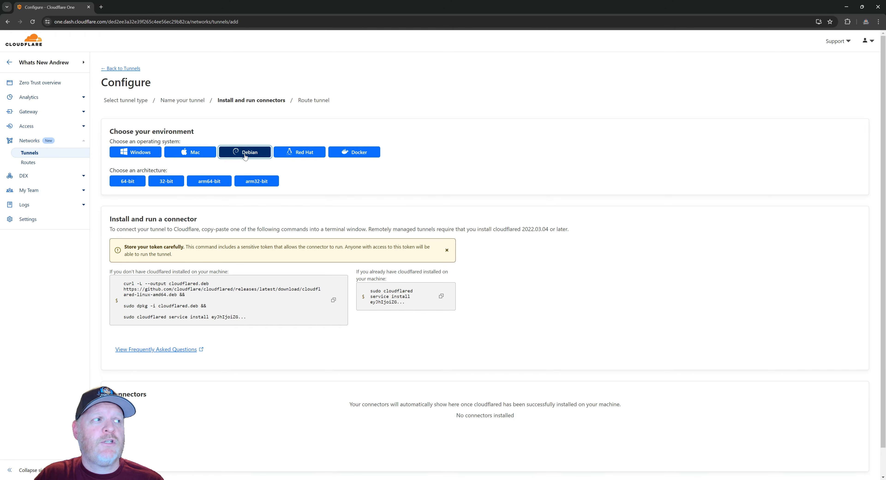
click(124, 184)
click(124, 185)
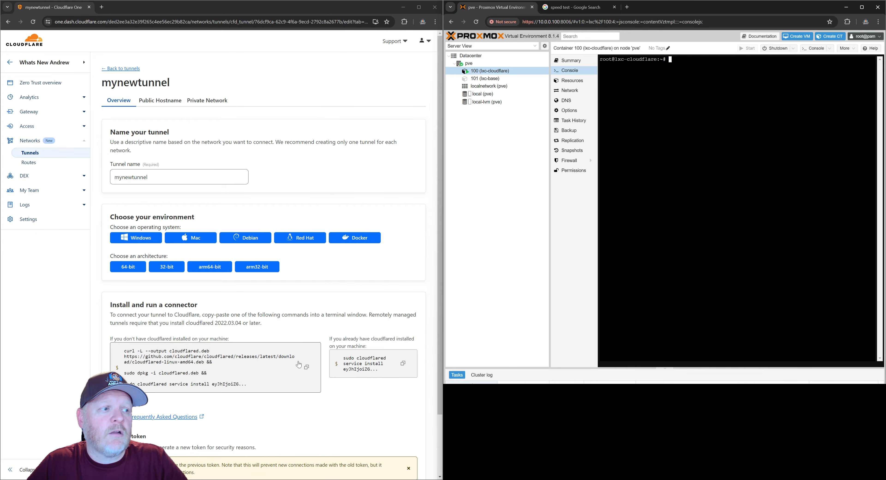
Step: Copy the full cloudflared install command with its tunnel token and run it in the Proxmox console of container lxc-cloudflare
click(306, 367)
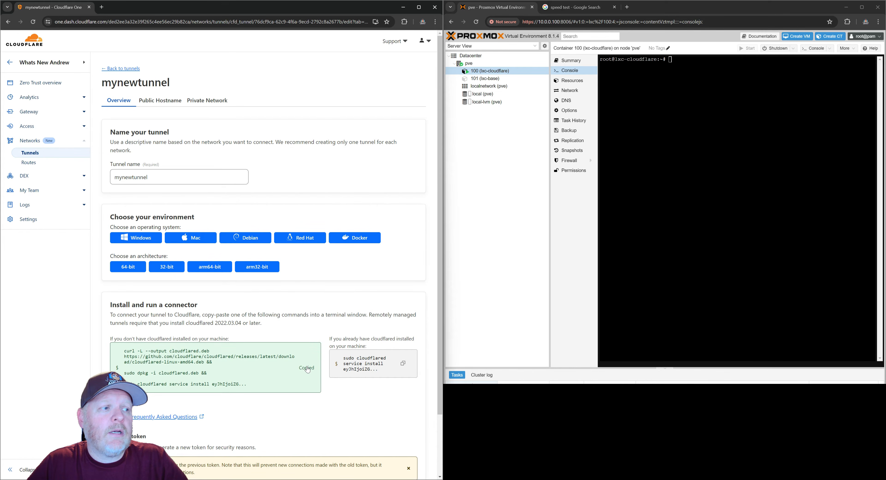
click(702, 179)
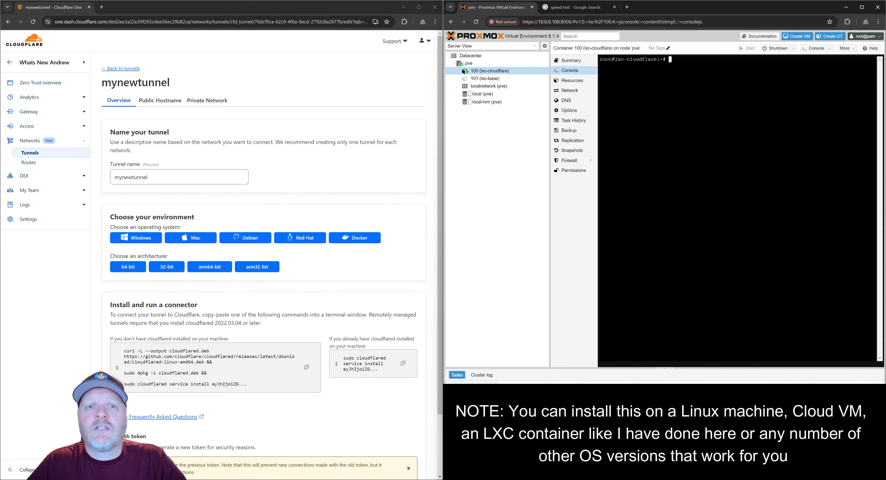
right_click(673, 136)
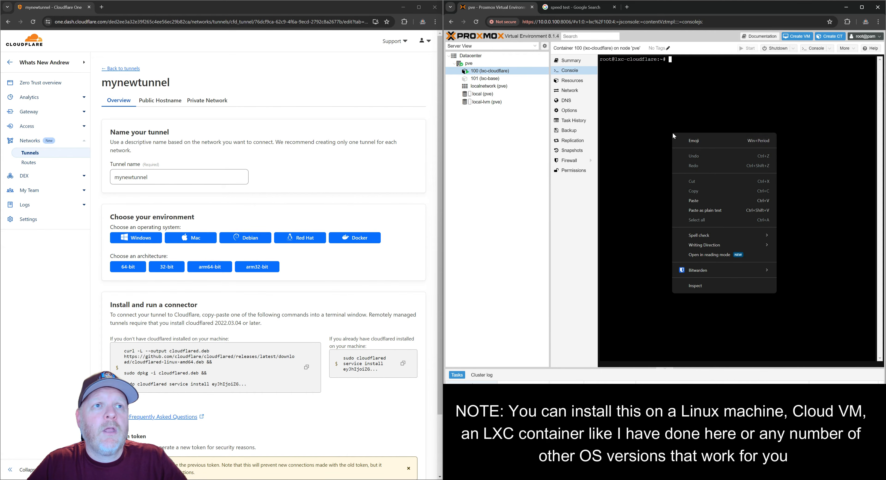
click(705, 210)
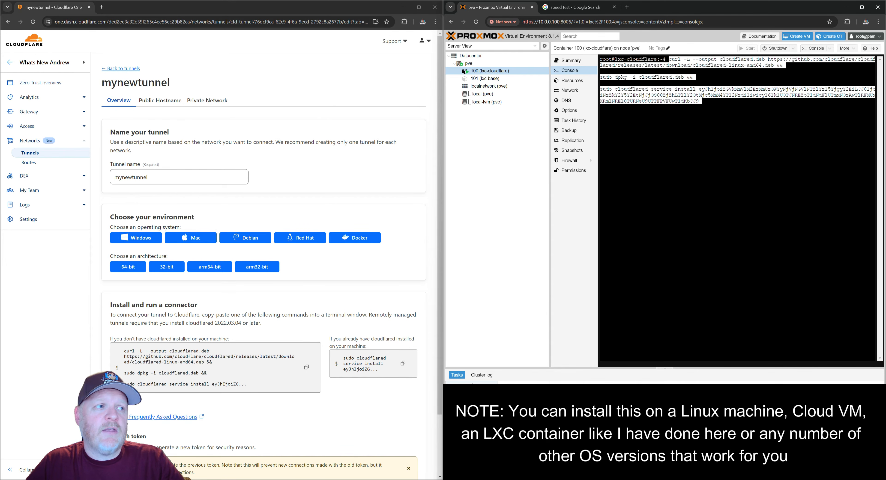
key(Return)
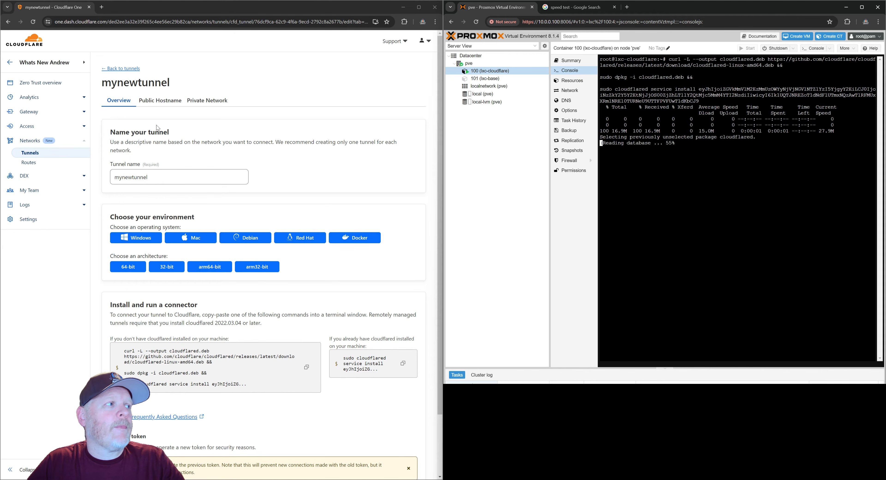
Step: Return to the Cloudflare tunnel list, refresh it and check the status of mynewtunnel
click(30, 153)
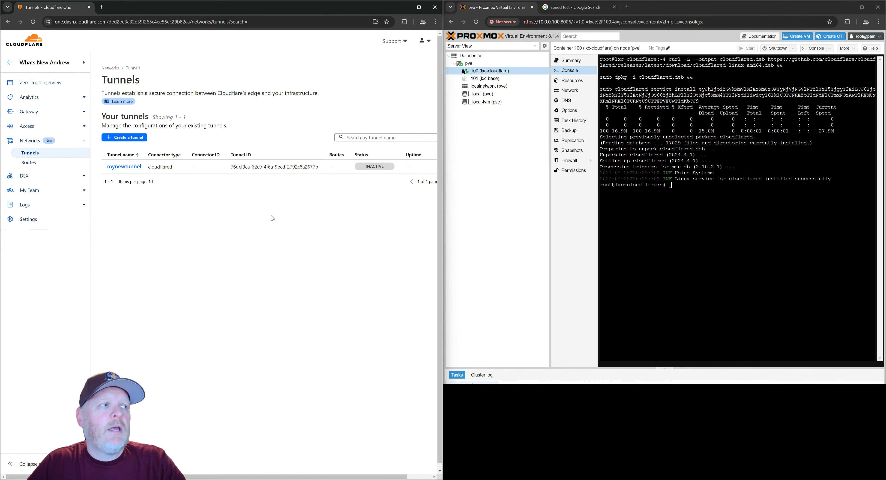
click(33, 21)
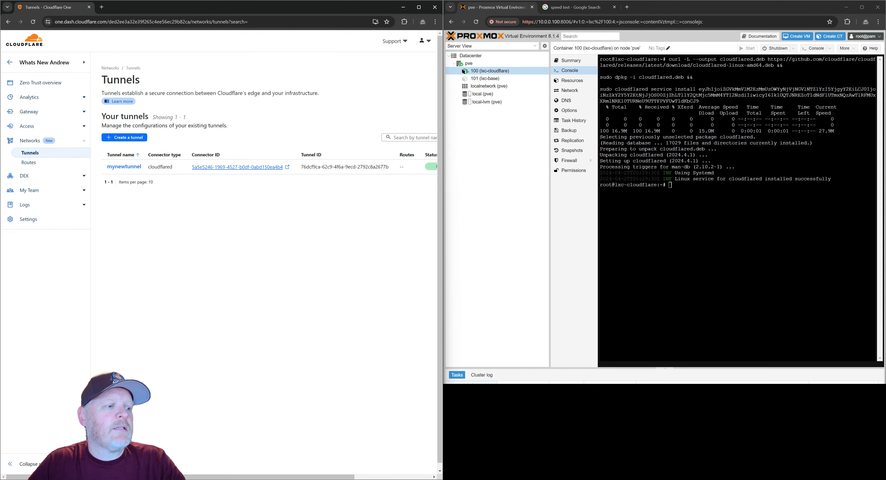
drag(283, 478, 338, 478)
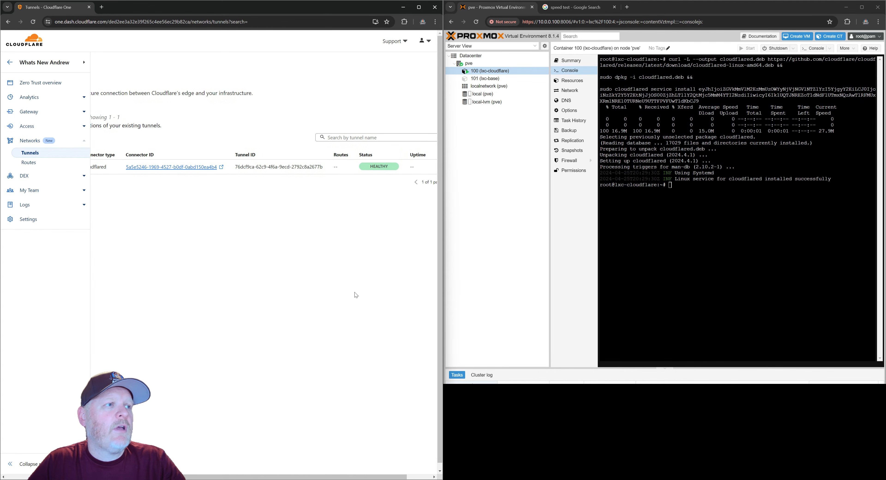
mouse_move(380, 173)
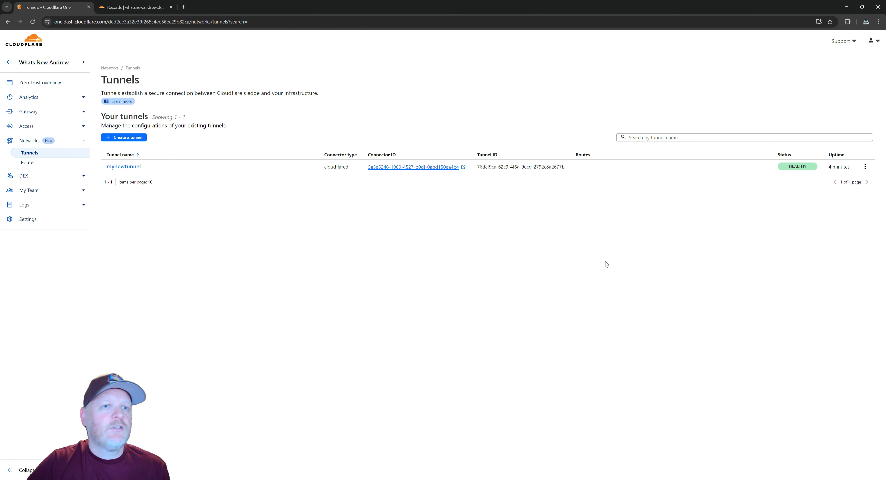
Step: Start adding a public hostname in mynewtunnel's configuration and choose whatsnewandrew.dev as its domain
click(865, 167)
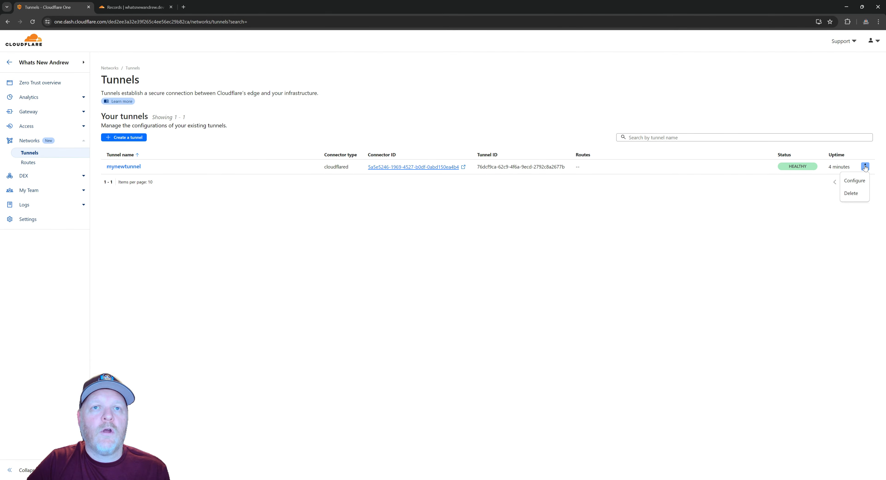
click(861, 180)
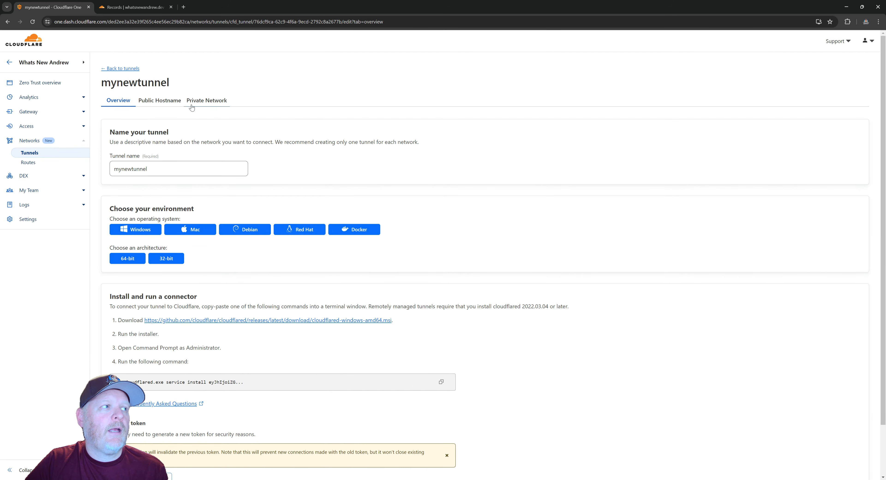
click(164, 102)
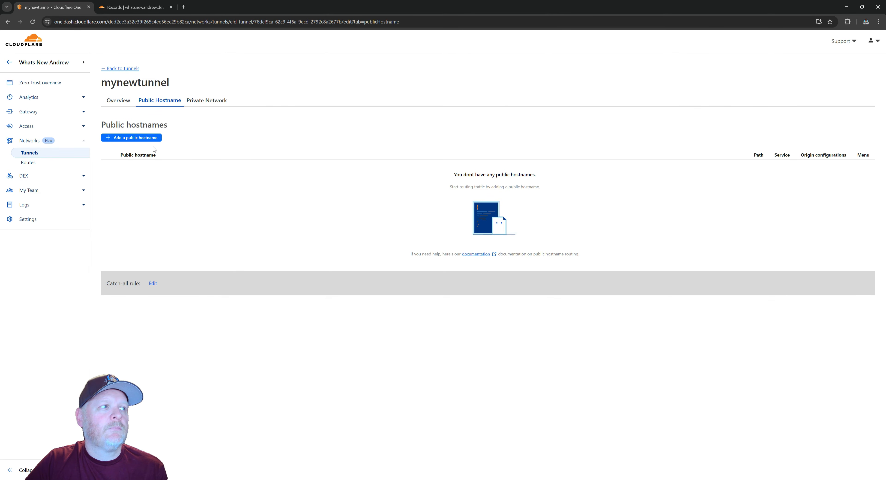
click(141, 138)
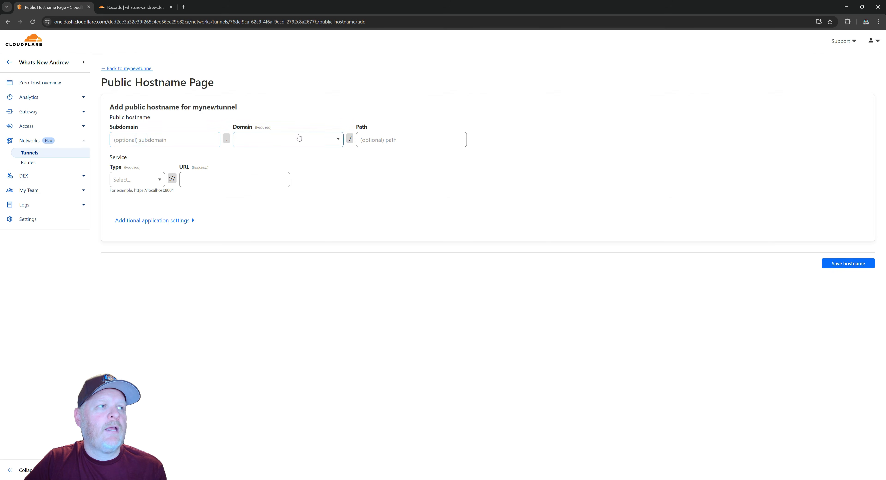
click(335, 140)
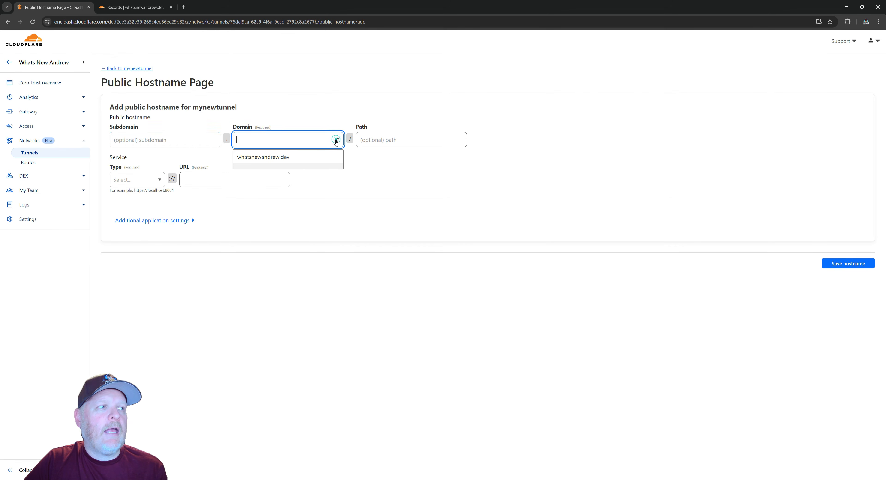
click(267, 158)
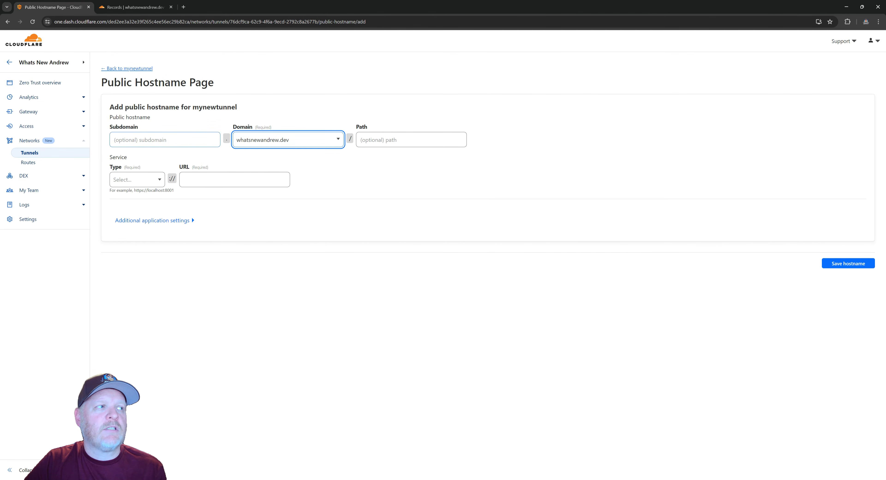
Step: Point the new hostname to an HTTP service at 192.168.1.100:8001 and save it
click(158, 179)
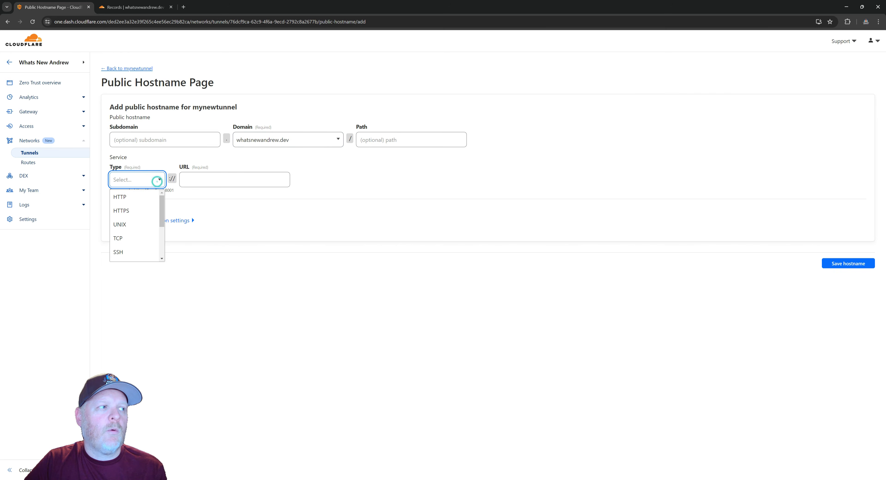
click(147, 196)
click(189, 179)
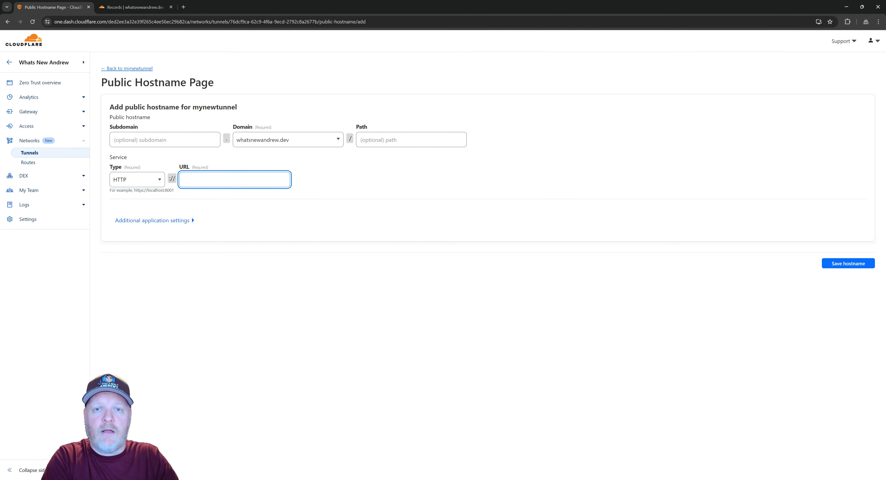
text(1)
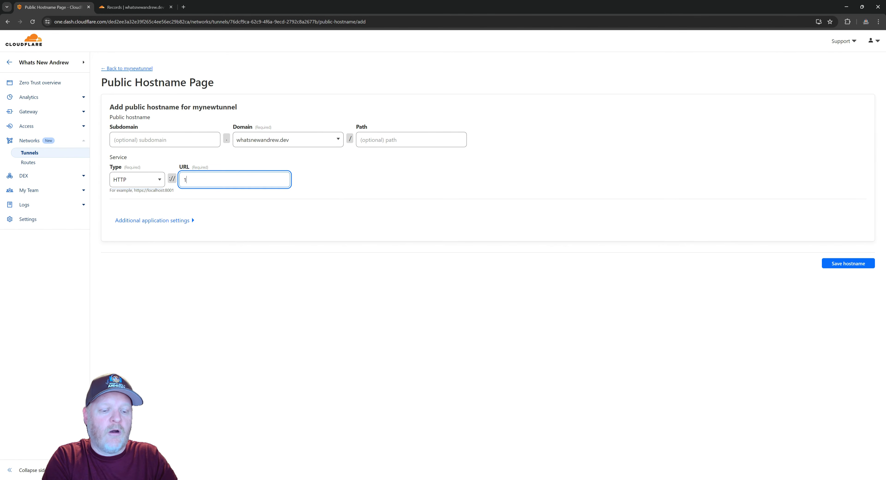
text(92.168.1.100)
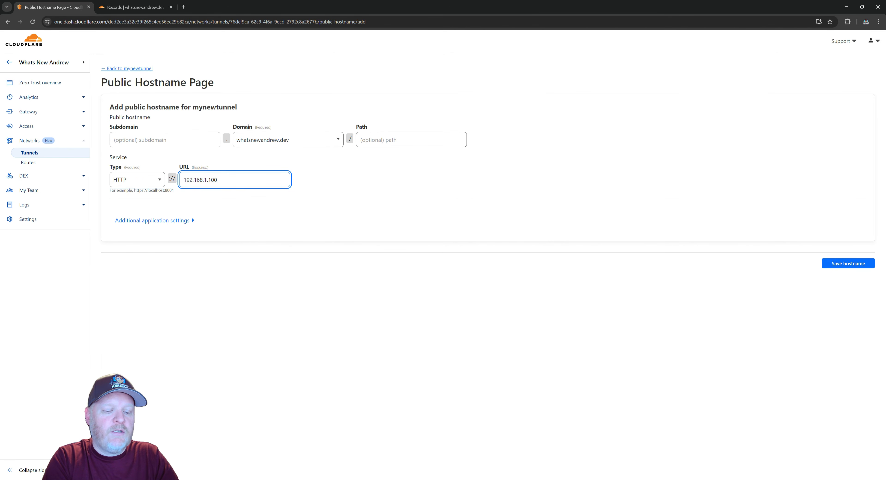
text(01)
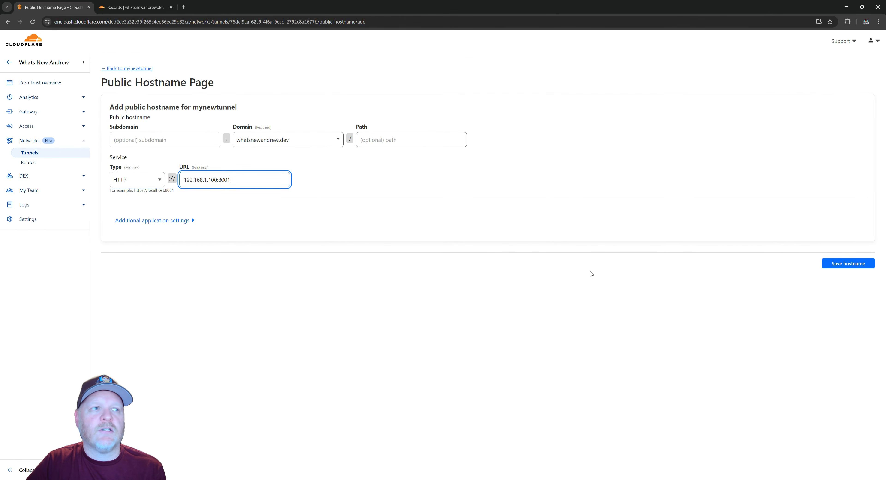
click(837, 265)
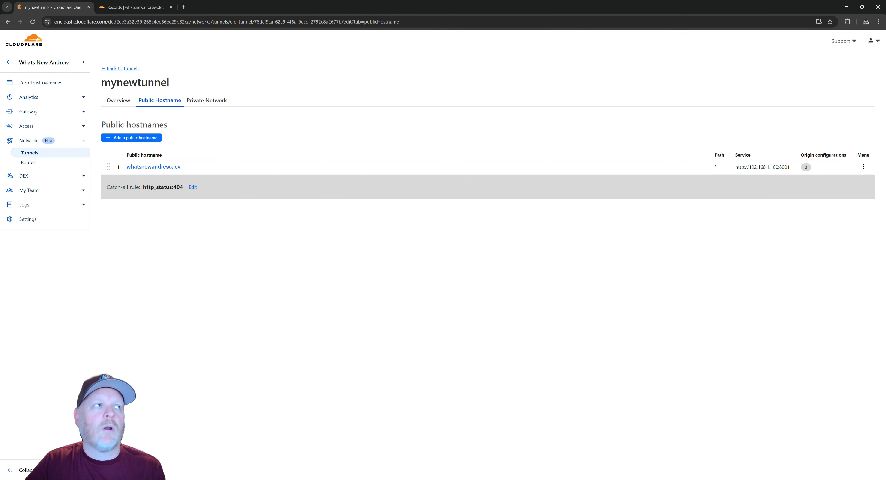
Step: Refresh the domain's DNS records to check for the tunnel entry and open whatsnewandrew.dev in a new browser tab
click(149, 7)
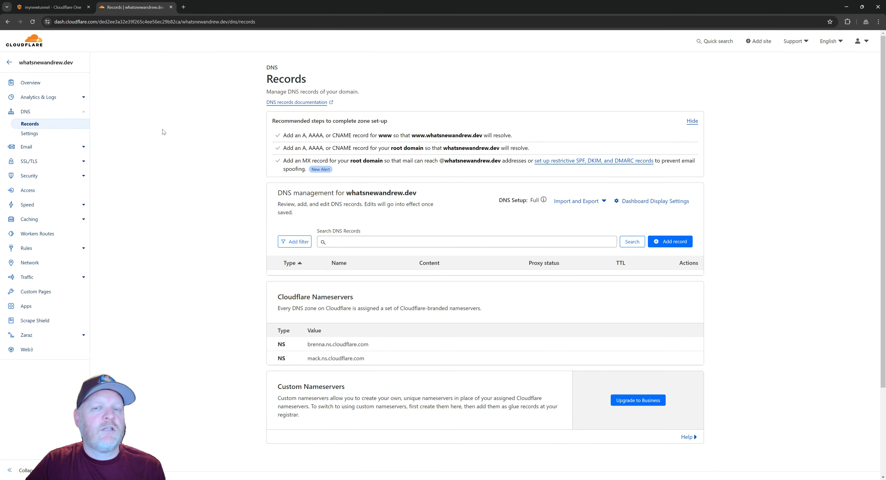
click(32, 21)
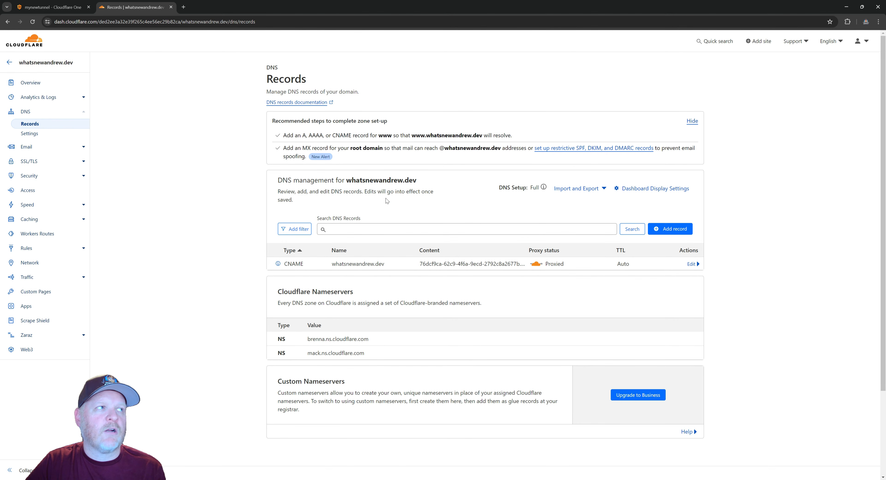
click(184, 11)
text(whatsnewandrew.dev)
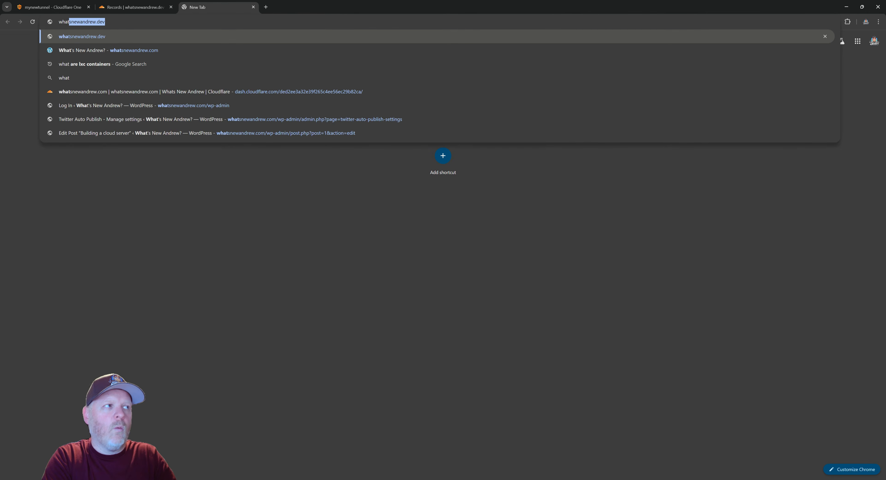
key(Return)
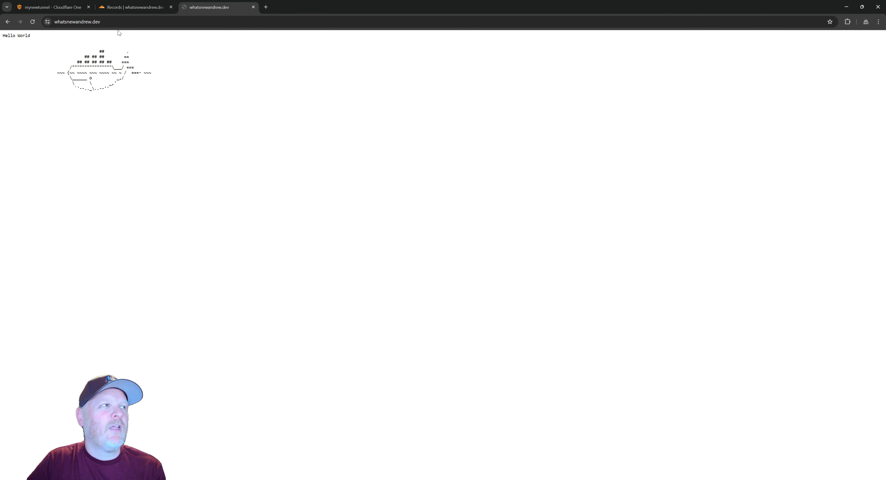
Step: Set the whatsnewandrew.dev hostname's service URL to 192.168.1.100:8002, save it and reload the site to test it
click(63, 10)
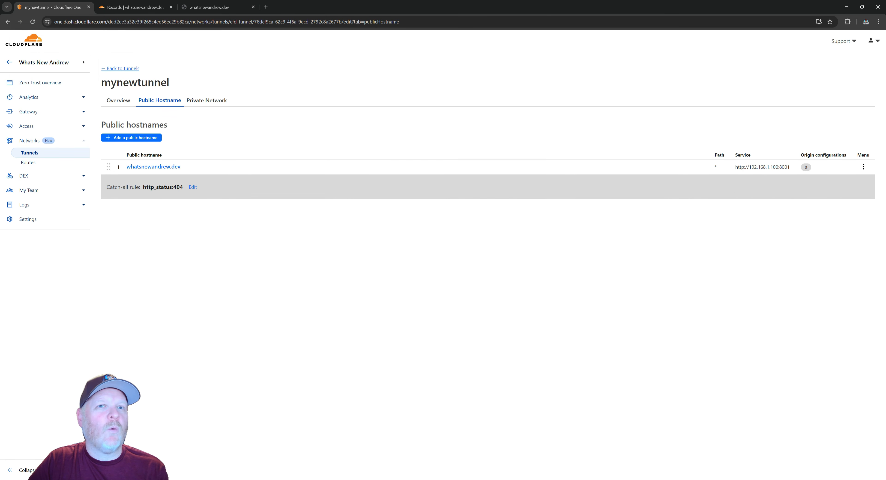
click(863, 167)
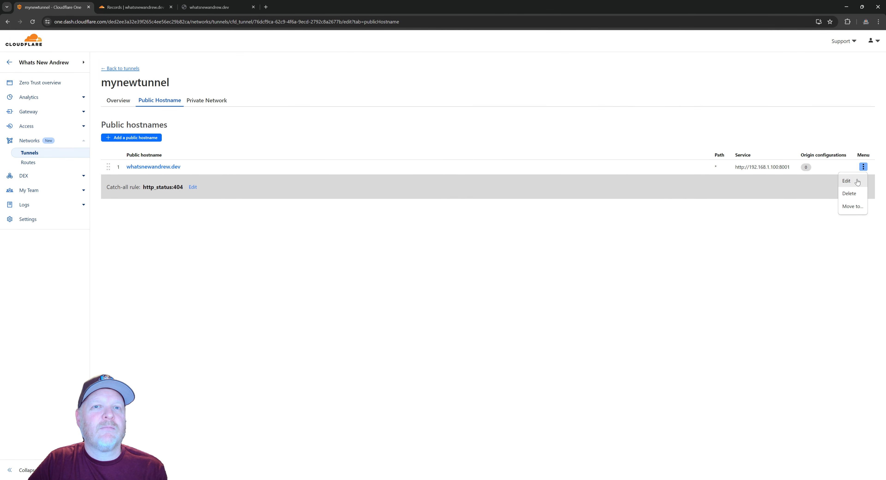
click(842, 181)
click(256, 181)
key(BackSpace)
text(2)
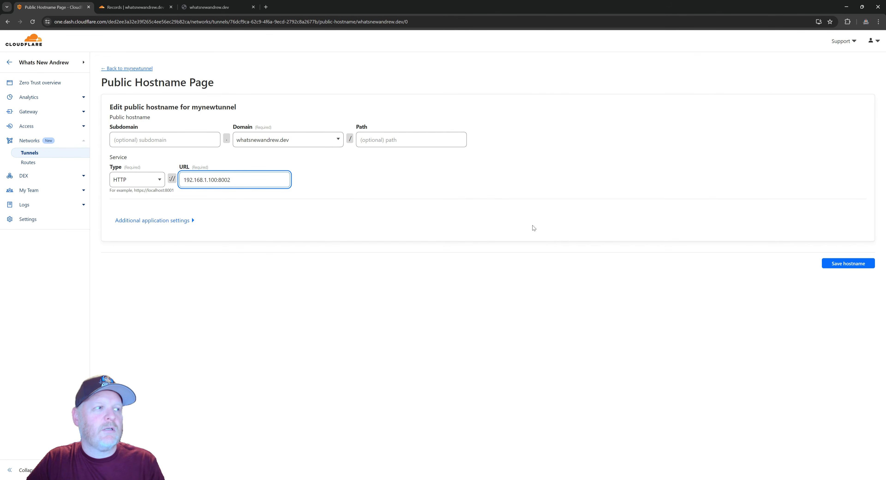
click(846, 263)
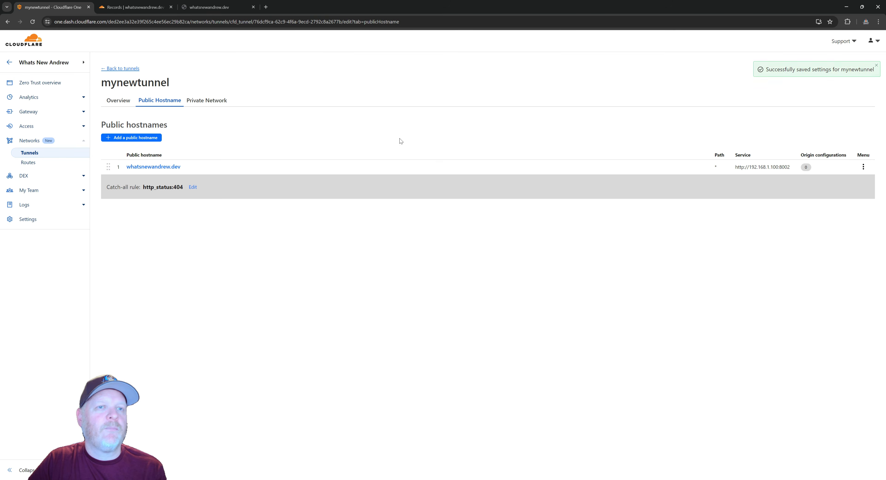
click(222, 8)
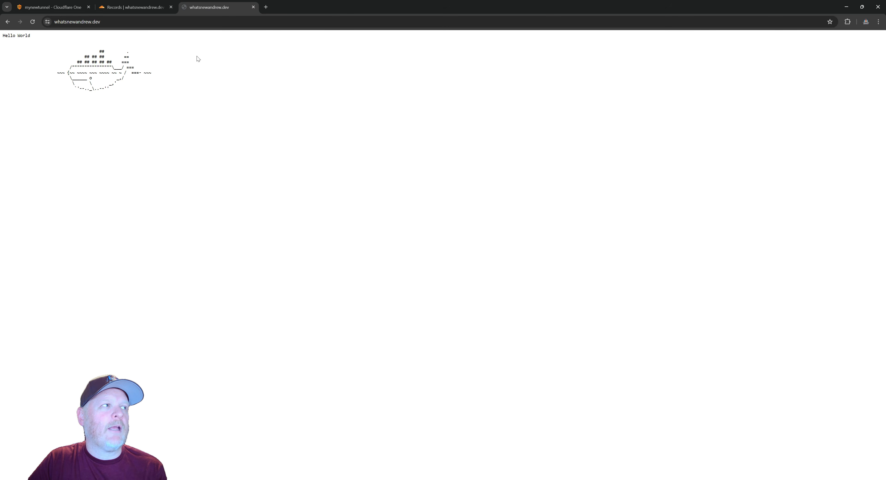
click(32, 21)
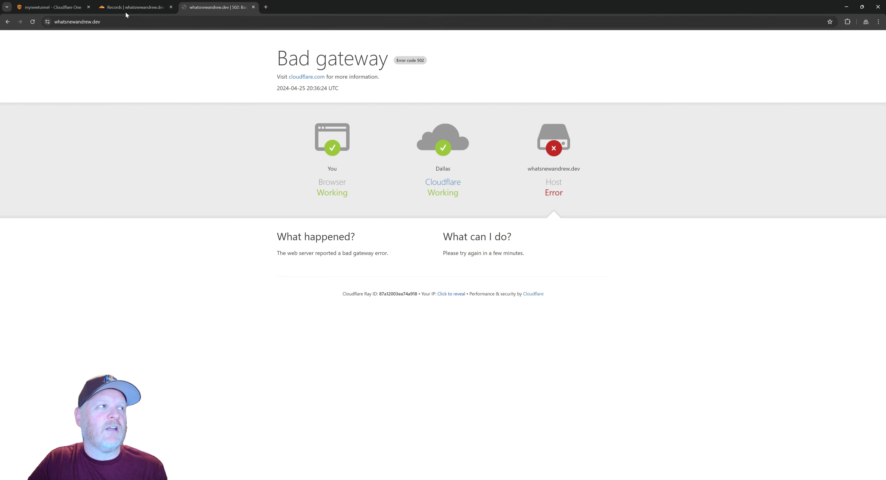
Step: Set the whatsnewandrew.dev hostname's service URL back to 192.168.1.100:8001, save it and reload the site
click(70, 7)
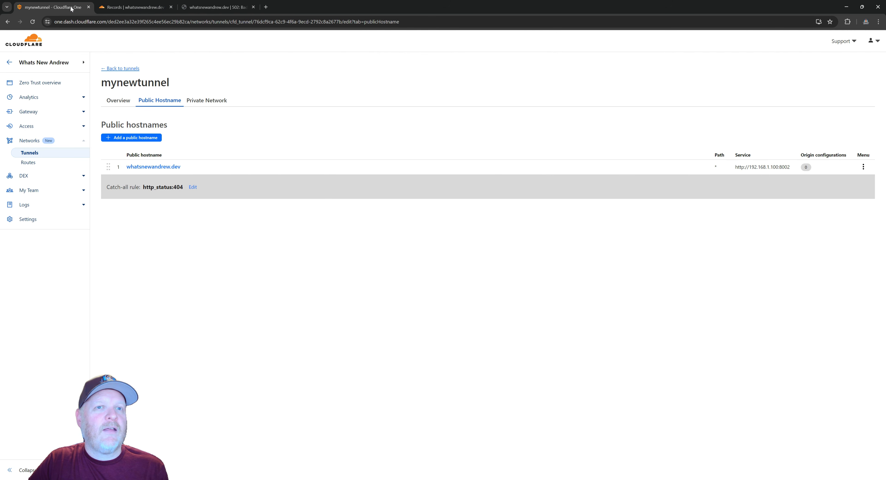
click(863, 167)
click(854, 183)
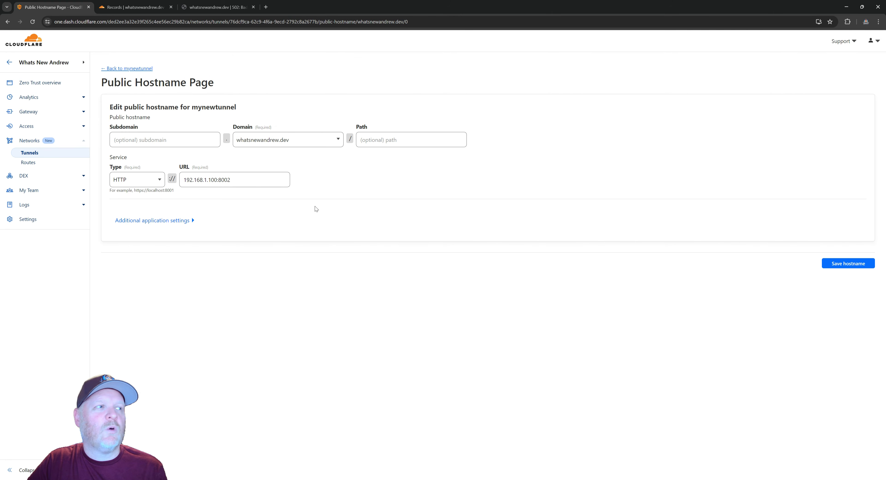
click(254, 175)
key(BackSpace)
text(1)
click(852, 264)
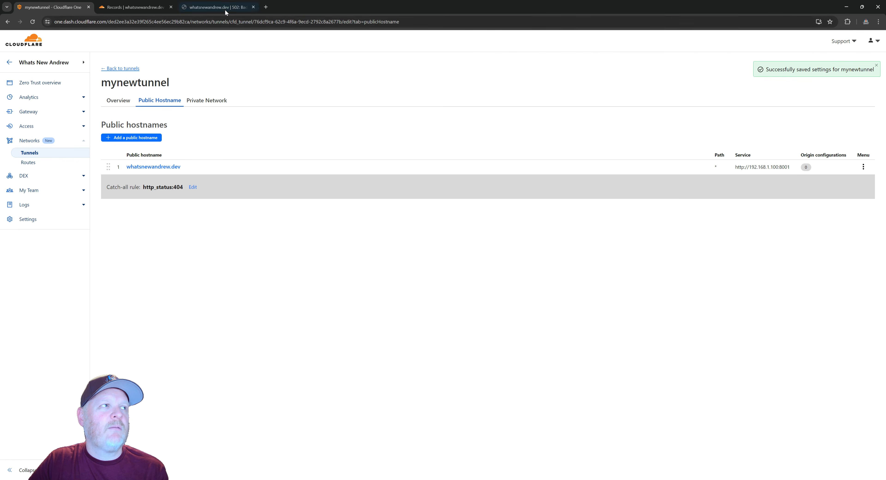
click(226, 11)
click(33, 22)
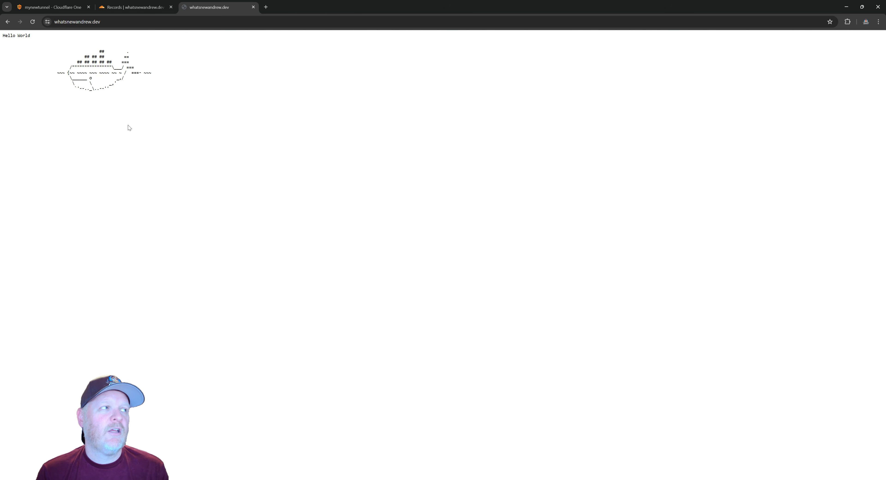
Step: Start another public hostname for mynewtunnel with subdomain sample on the domain whatsnewandrew.dev
click(68, 10)
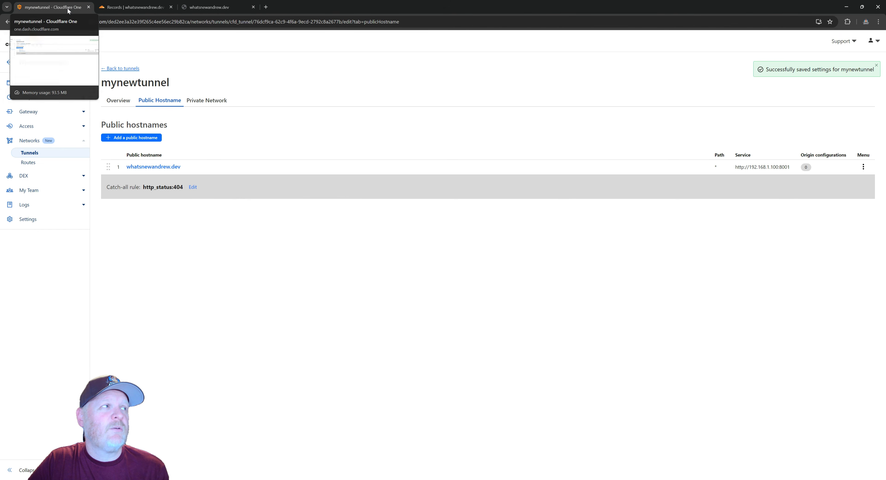
click(154, 138)
click(161, 139)
text(sampe)
key(BackSpace)
text(le)
key(Tab)
click(281, 145)
click(277, 161)
Step: Set the sample hostname's service to HTTP with URL 192.168.1.100:8001 and save it
click(230, 181)
text(192.168.1.100:8001)
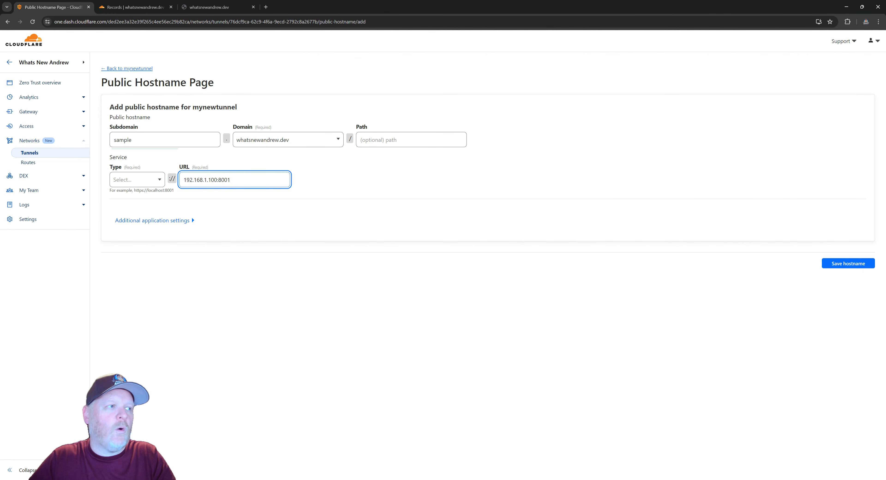
click(157, 182)
click(154, 196)
click(849, 267)
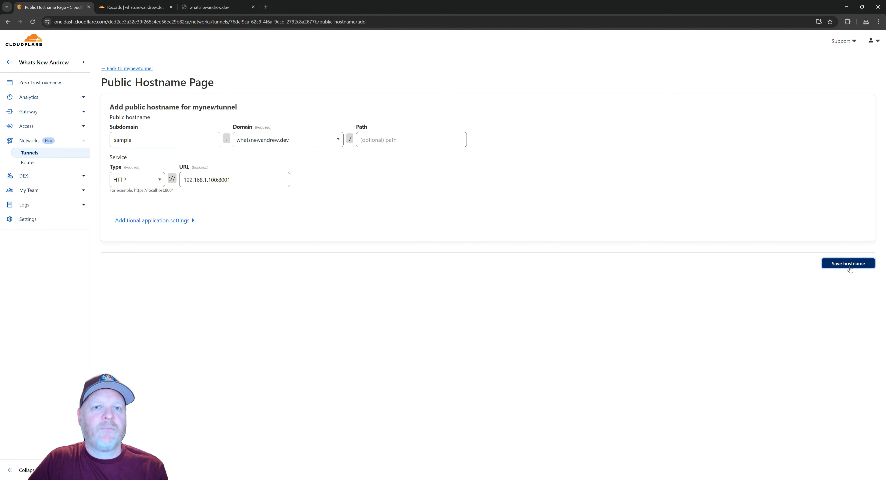
Step: Open sample.whatsnewandrew.dev in the site's browser tab to test the subdomain route
click(209, 7)
click(56, 21)
click(56, 22)
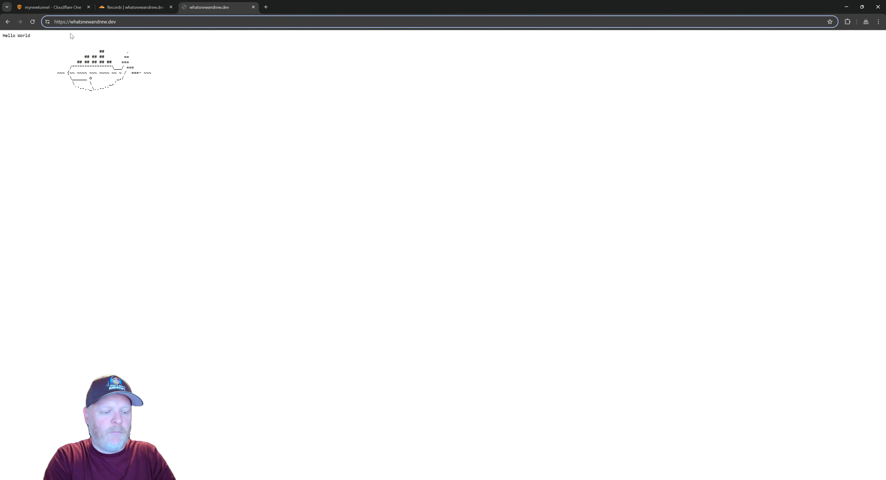
text(sample.)
key(Return)
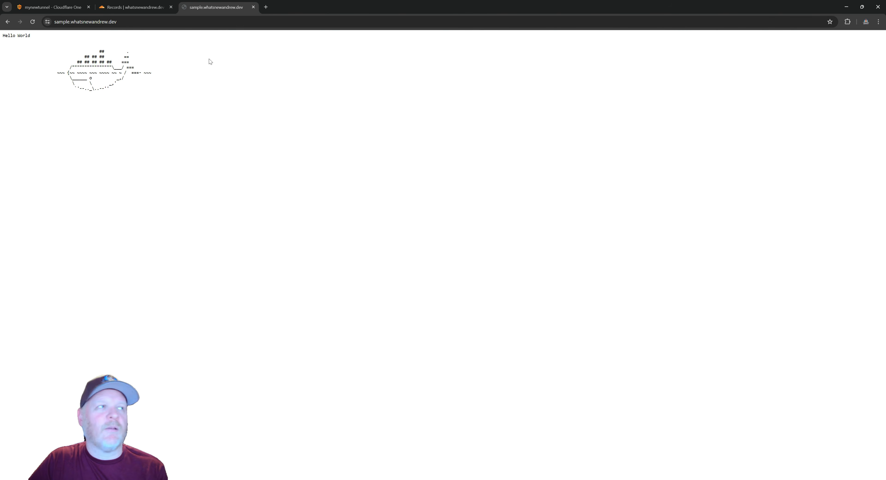
Step: Inspect the https prefix in the sample site's full address and return to mynewtunnel's public hostnames
drag(116, 22, 51, 22)
click(55, 23)
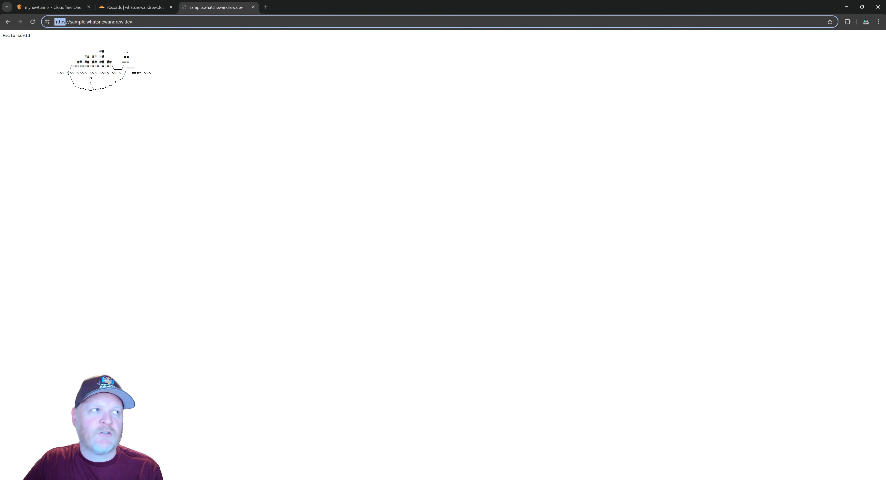
click(215, 93)
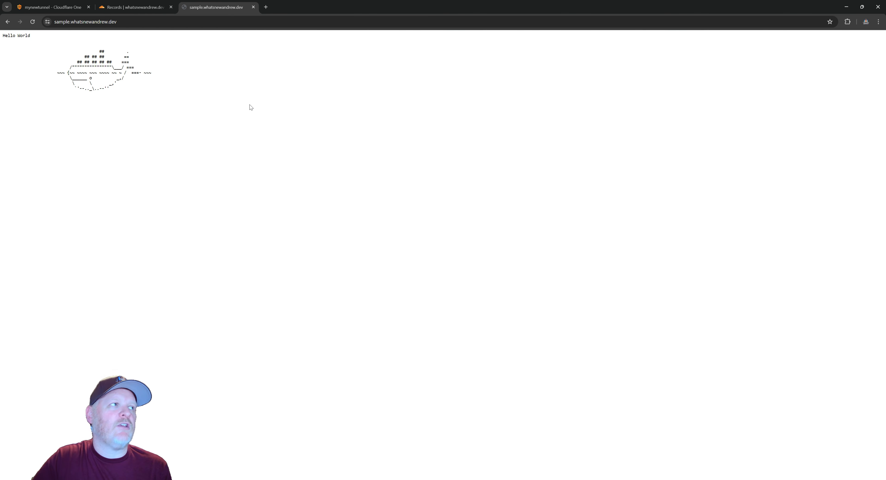
click(73, 7)
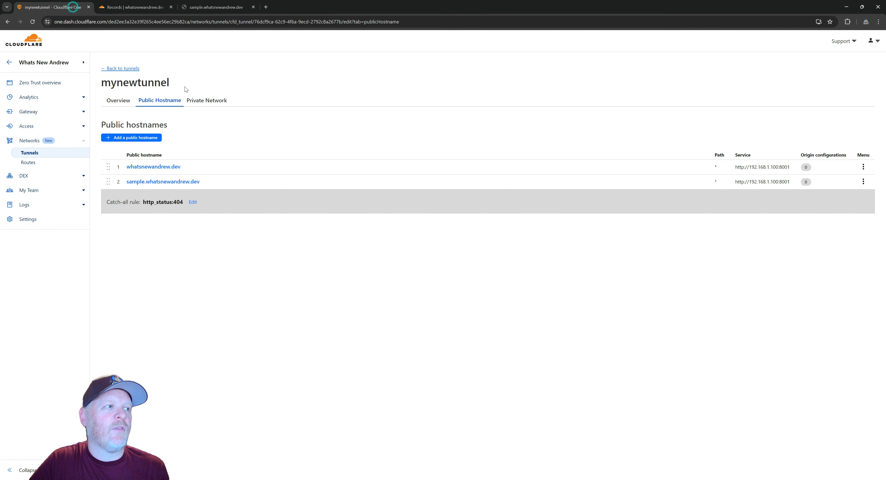